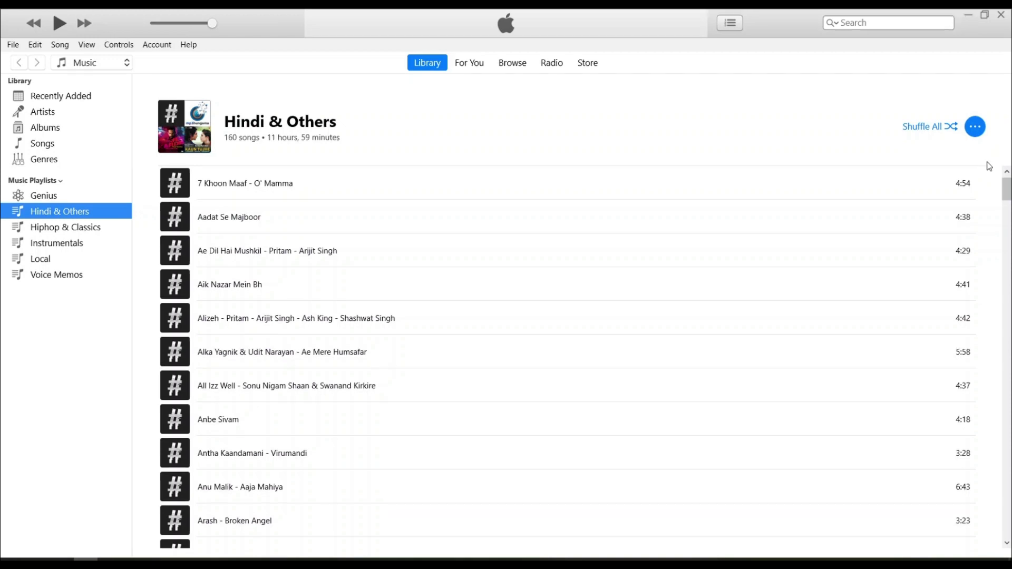
# Switch from iTunes to the File Explorer window showing the Hiphop folder
pyautogui.hotkey('alt', 'Tab')
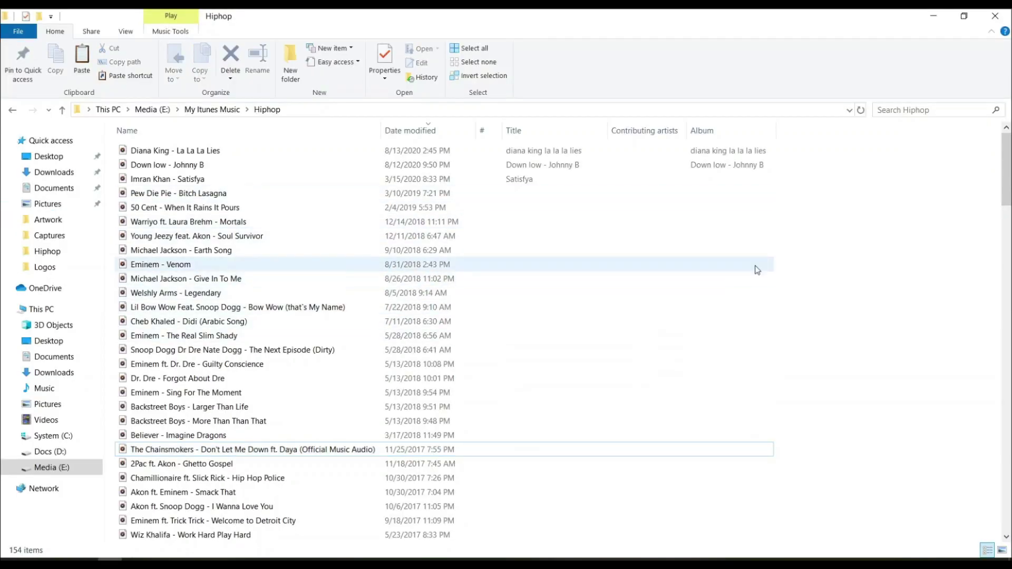
# Select the Chainsmokers track 'Don't Let Me Down' in the Hiphop folder
pyautogui.click(425, 236)
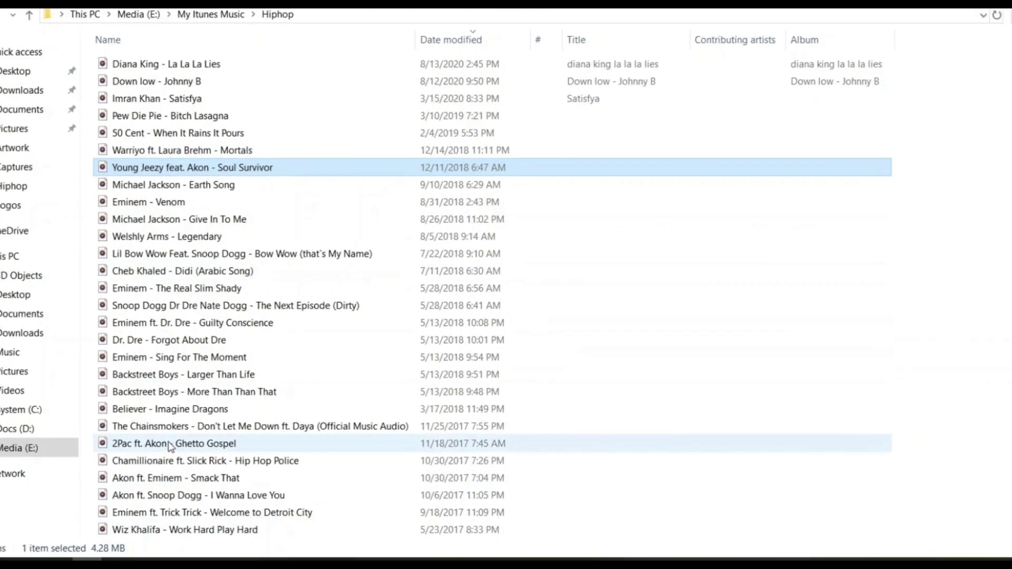
pyautogui.click(169, 427)
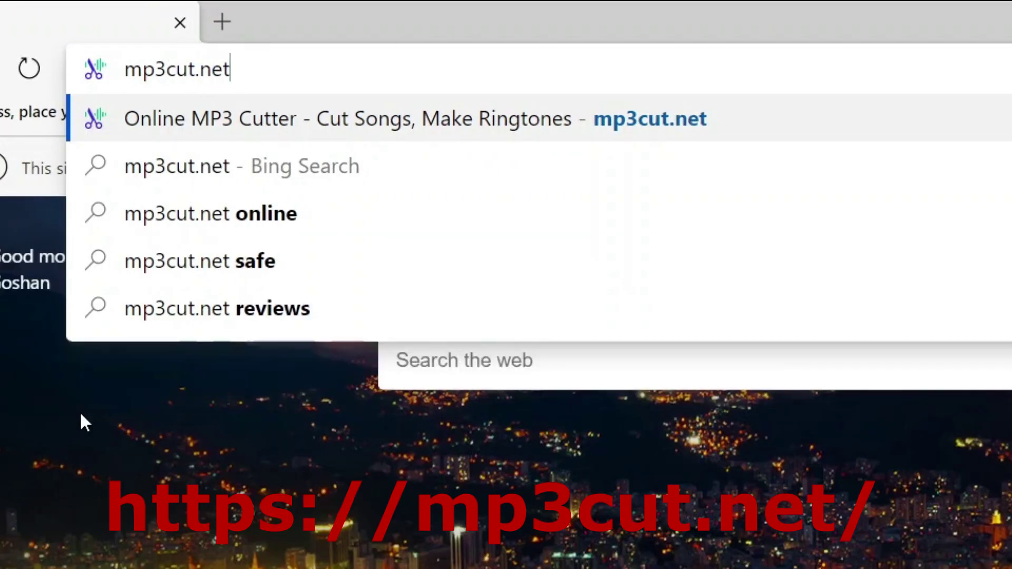
# Load mp3cut.net in Microsoft Edge from the address bar
pyautogui.press('Return')
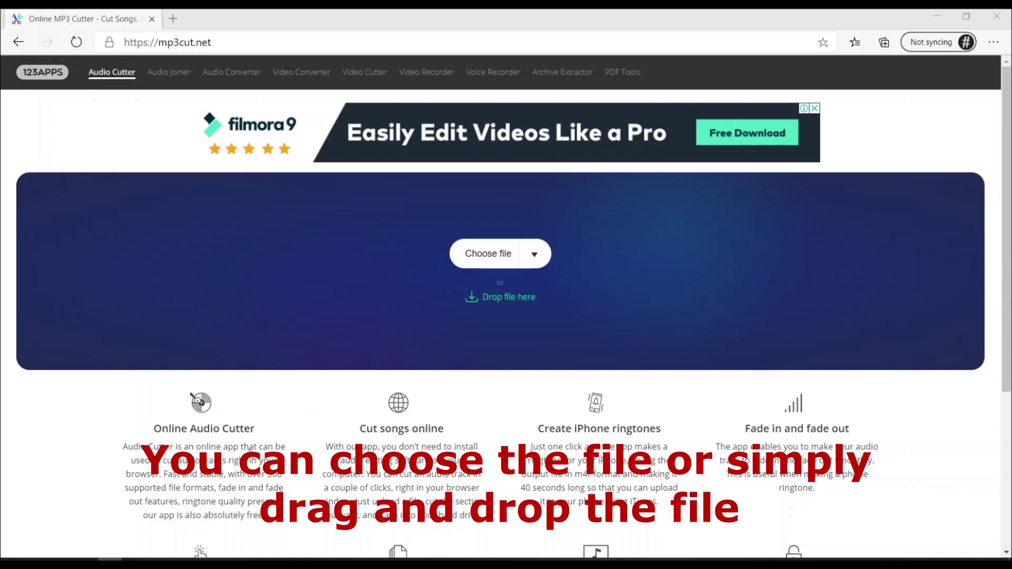
# Drag 'Don't Let Me Down' from File Explorer onto the mp3cut.net drop area
pyautogui.moveTo(431, 478); pyautogui.dragTo(430, 474)
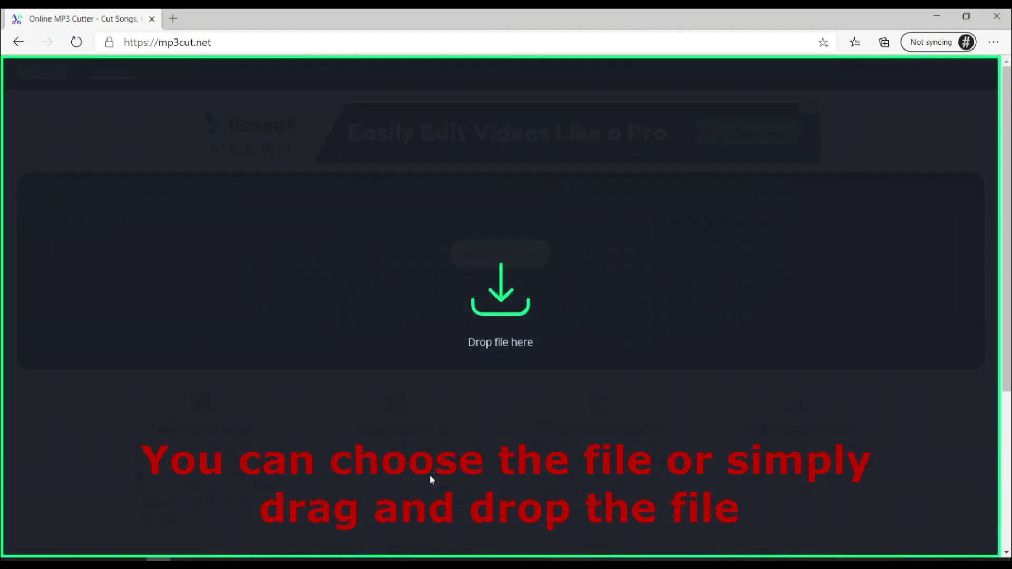
pyautogui.moveTo(548, 323); pyautogui.dragTo(491, 252)
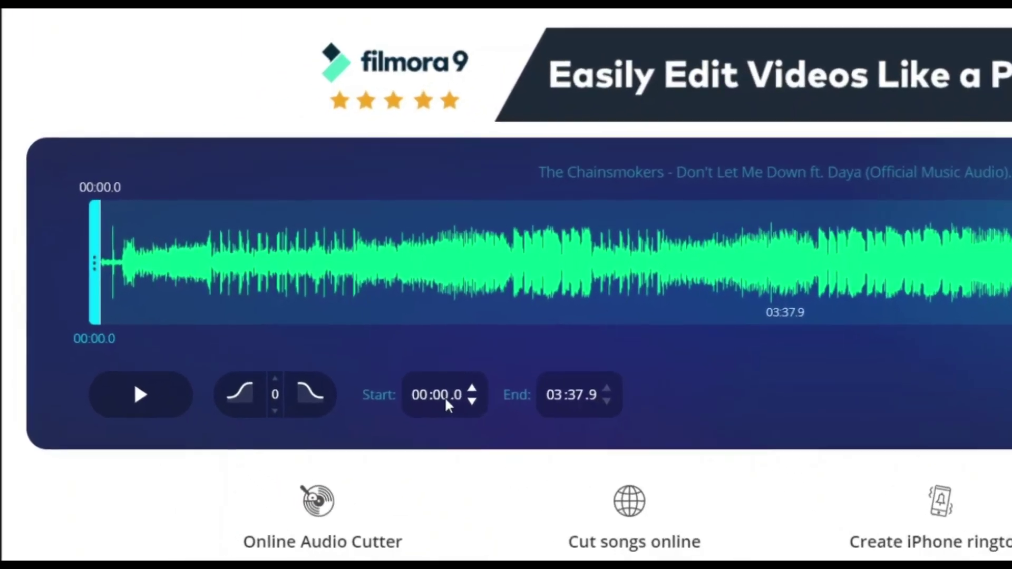
# Set the cut's end time to 00:40.0, keeping the start at 00:00.0
pyautogui.doubleClick(657, 424)
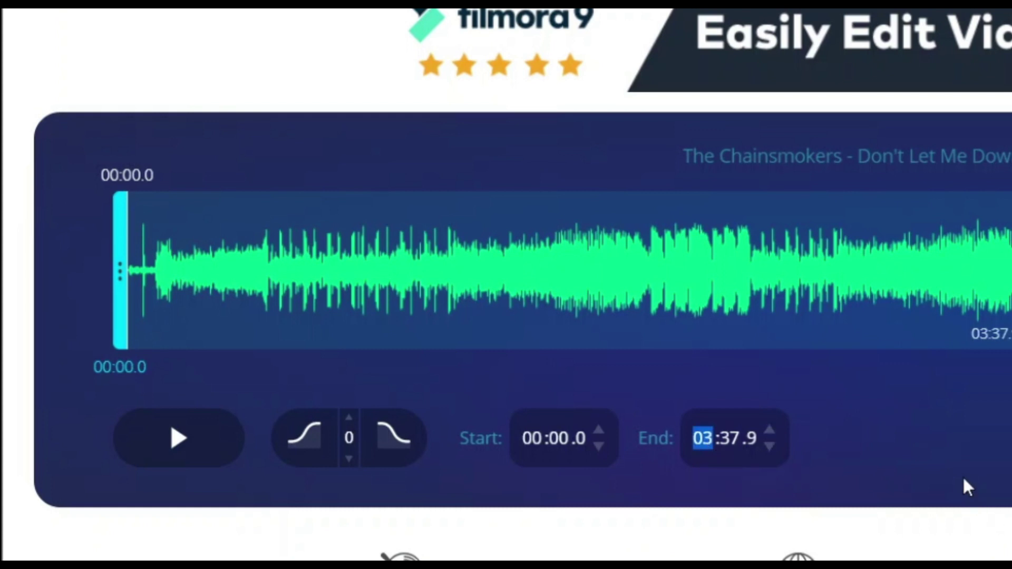
pyautogui.write('0')
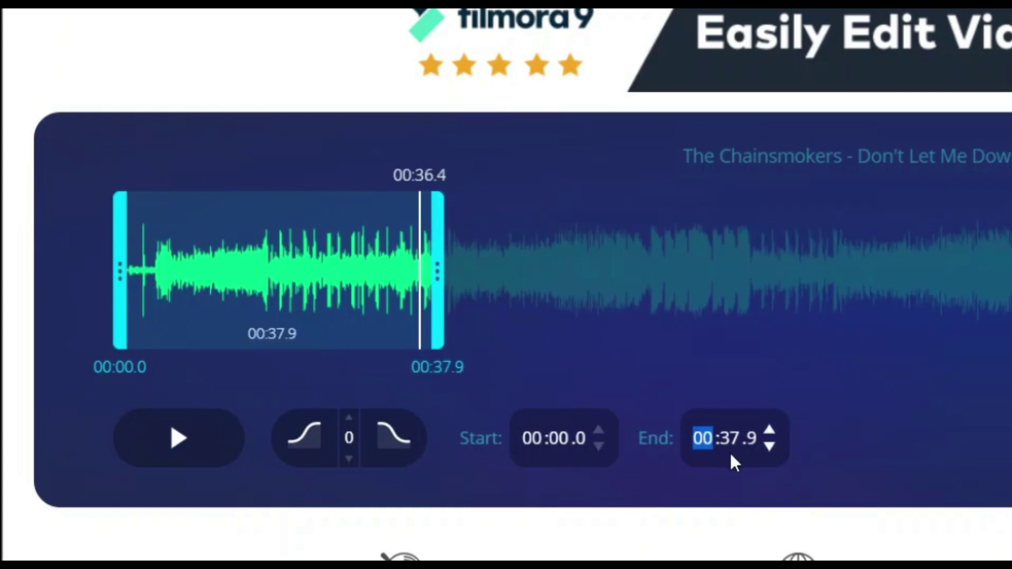
pyautogui.doubleClick(731, 437)
pyautogui.write('0:')
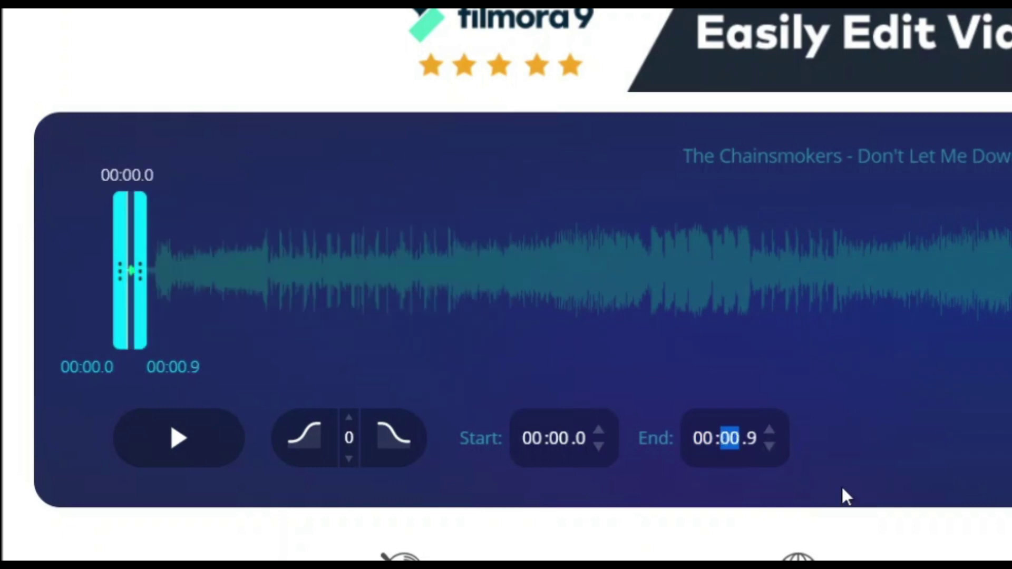
pyautogui.write('40.')
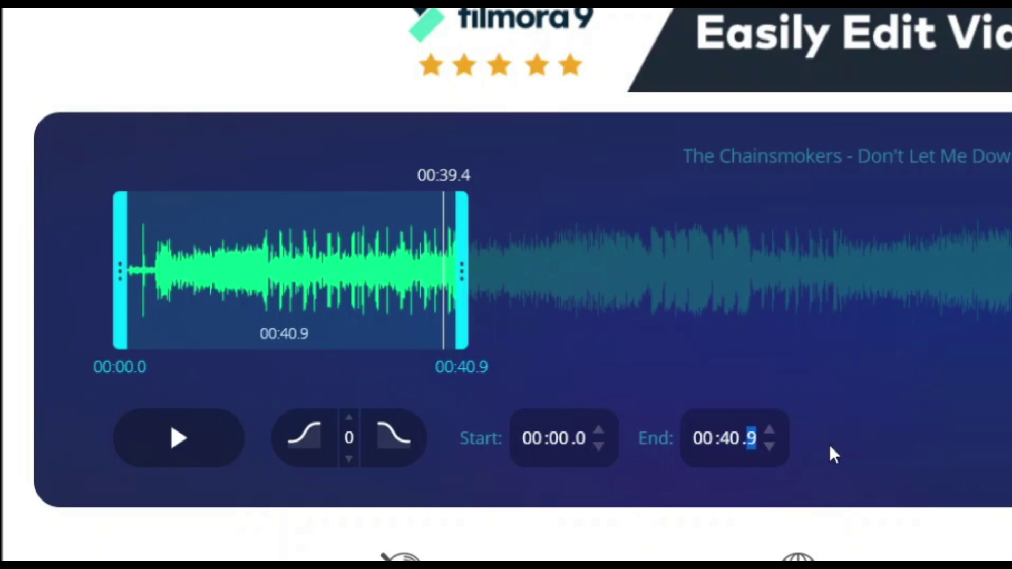
pyautogui.write('0')
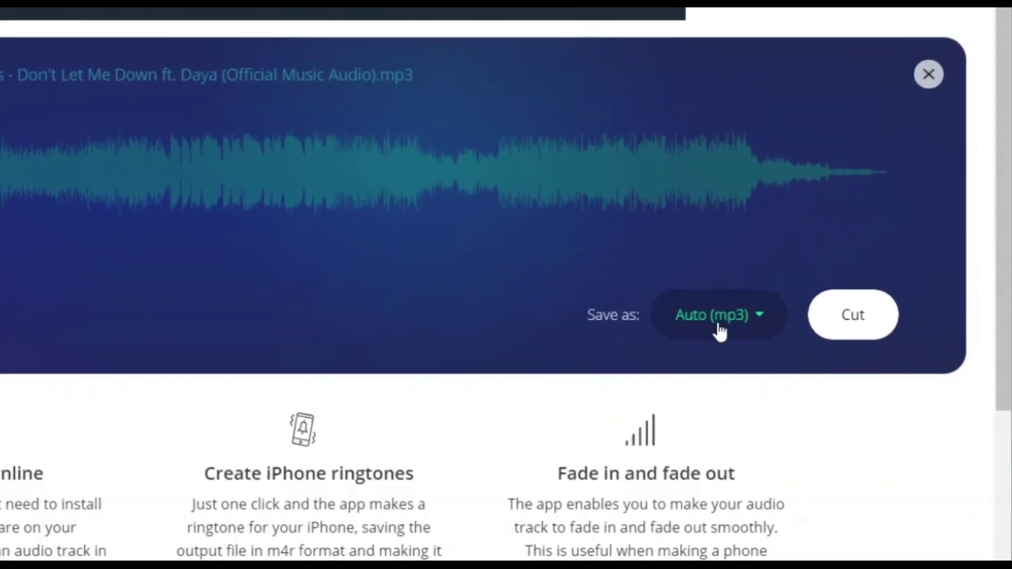
# Cut the 40-second portion as an m4r iPhone ringtone and download it
pyautogui.click(720, 316)
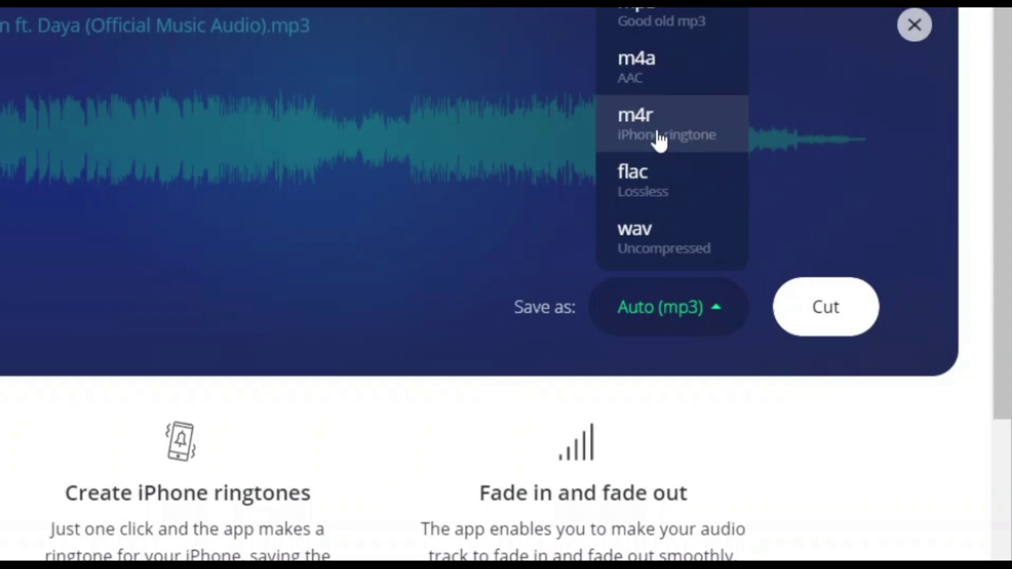
pyautogui.click(664, 131)
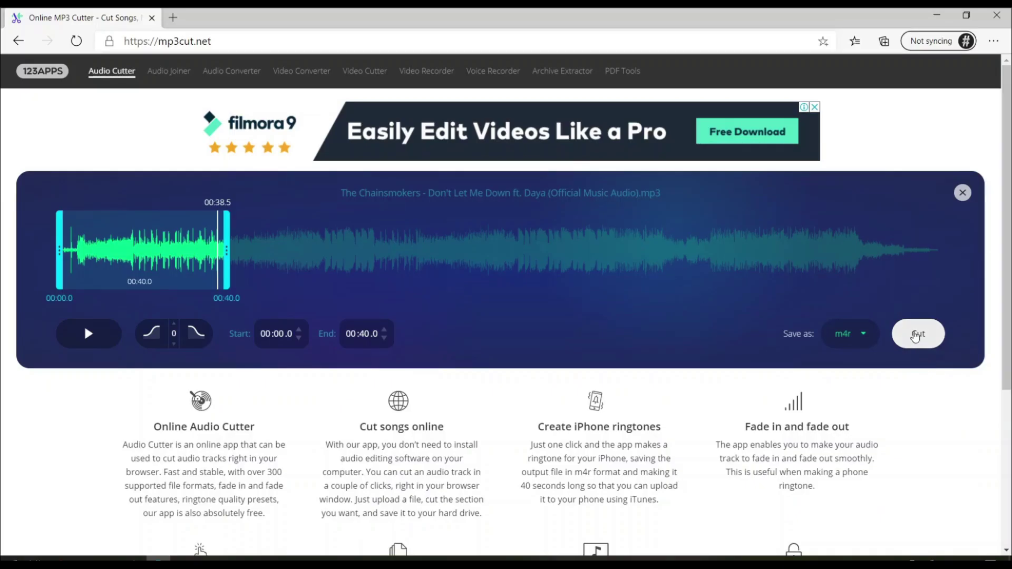
pyautogui.click(917, 335)
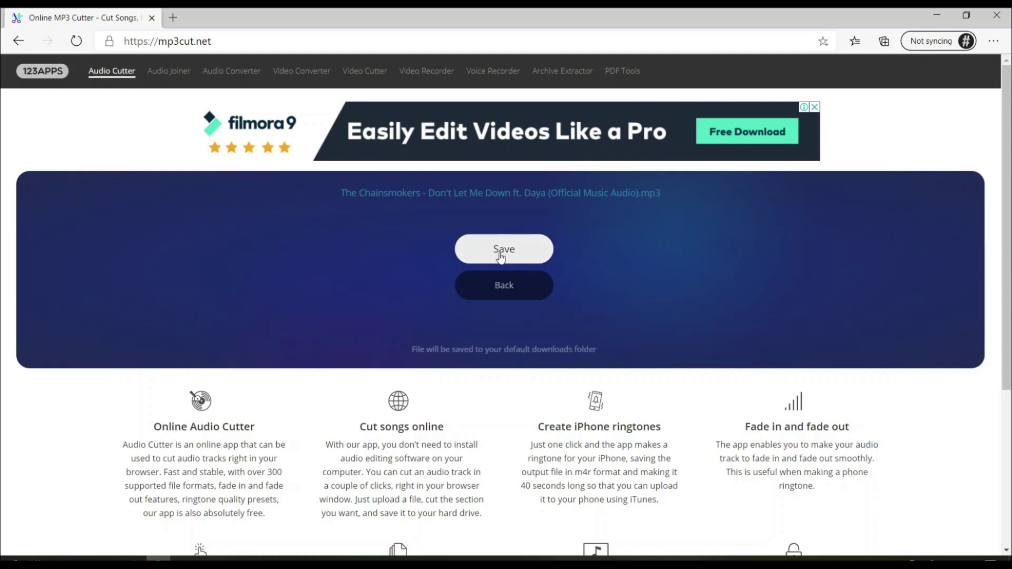
pyautogui.click(503, 250)
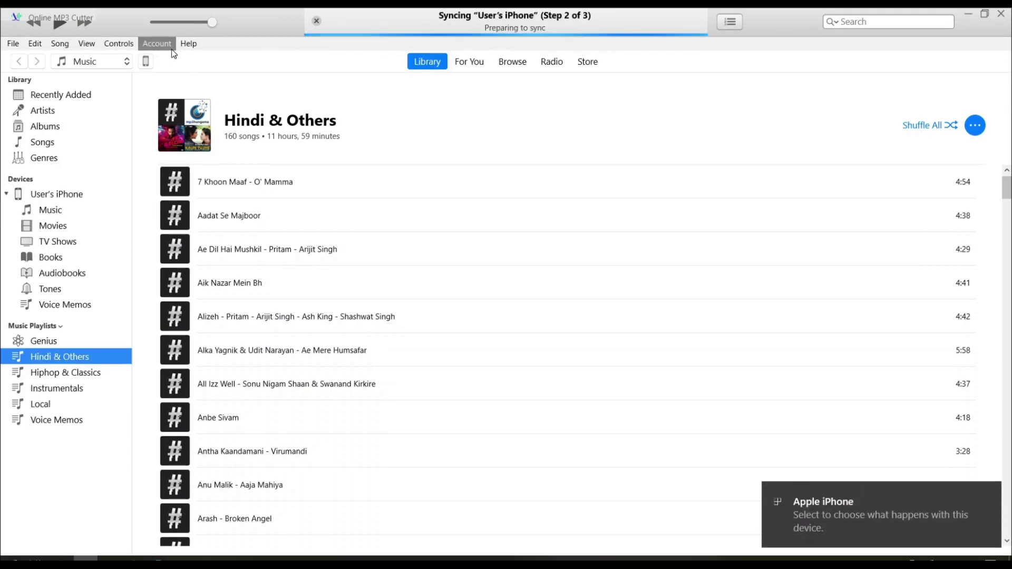
# Show the connected iPhone's Summary page via its device icon in iTunes
pyautogui.click(147, 62)
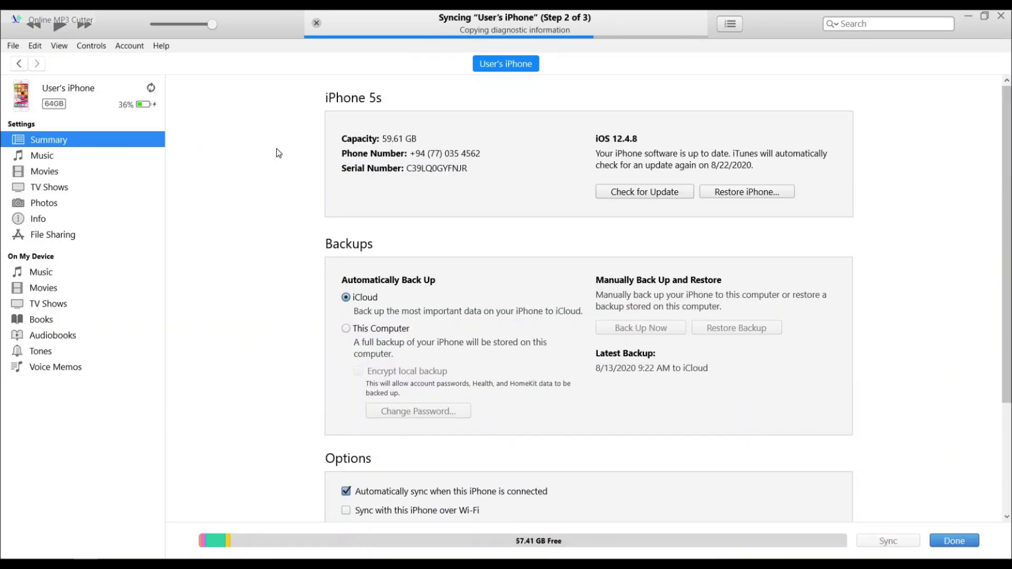
pyautogui.scroll(-5, 276, 152)
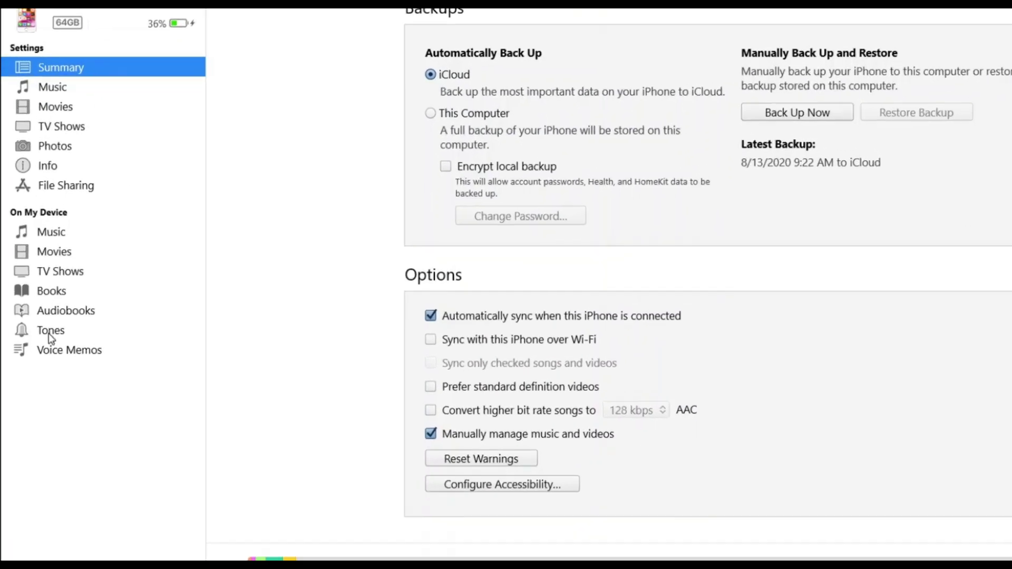
# Open the iPhone's Tones section under On My Device
pyautogui.click(49, 331)
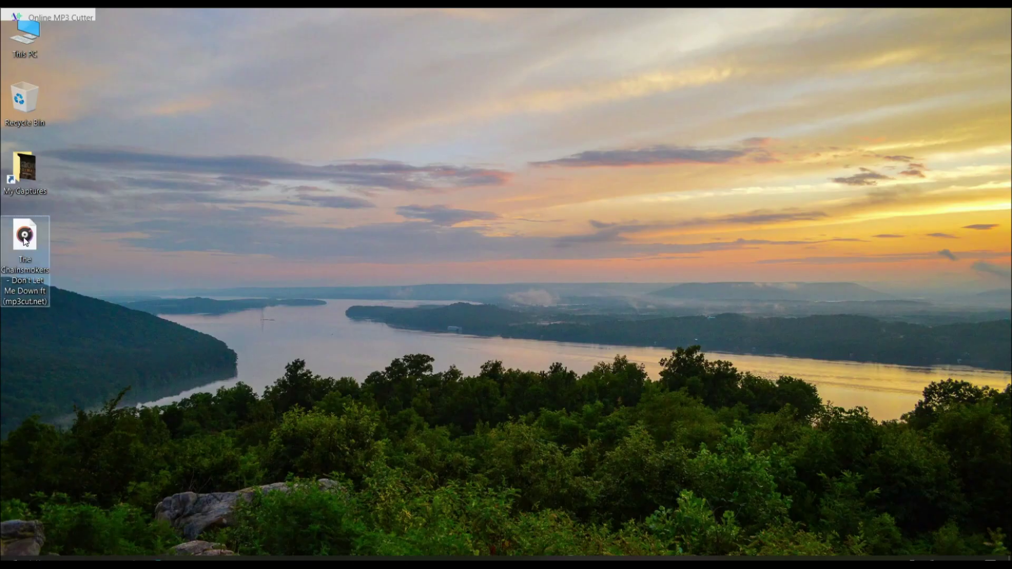
# Drag the Chainsmokers m4r file from the desktop into the iPhone's Tones list
pyautogui.moveTo(24, 243); pyautogui.dragTo(114, 532)
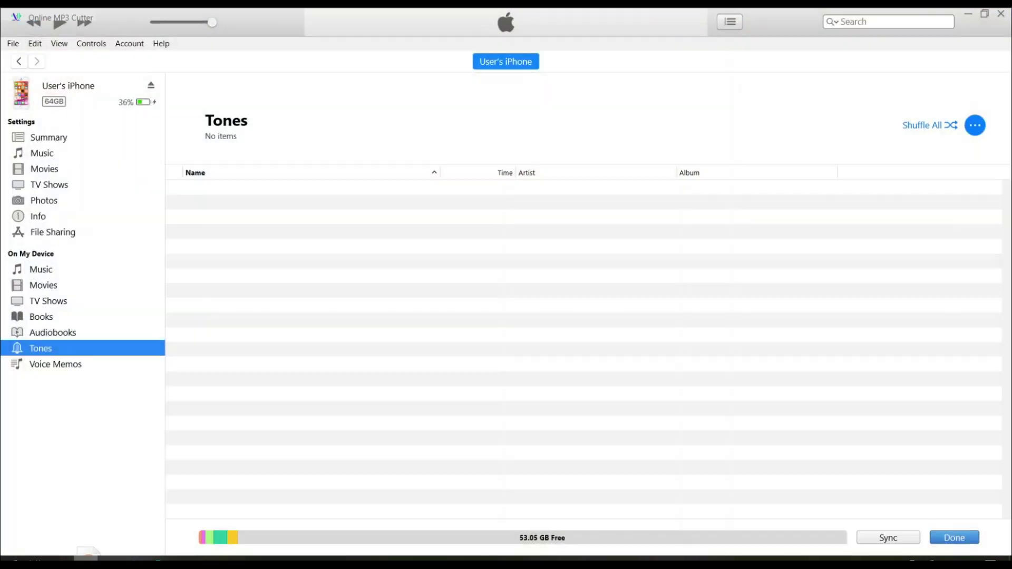
pyautogui.moveTo(115, 532)
pyautogui.mouseDown()
pyautogui.moveTo(247, 375)
pyautogui.moveTo(265, 277)
pyautogui.mouseUp()
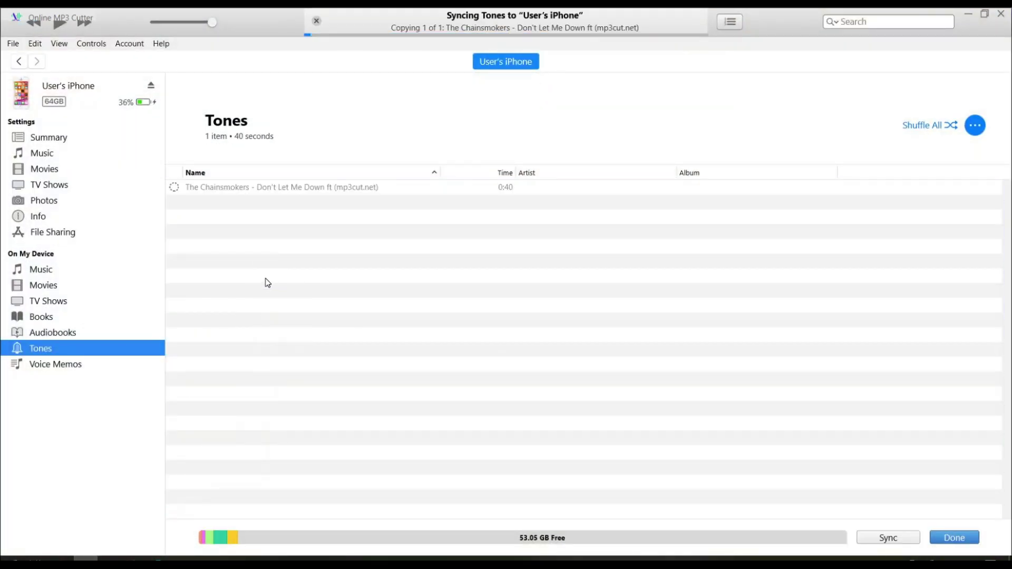